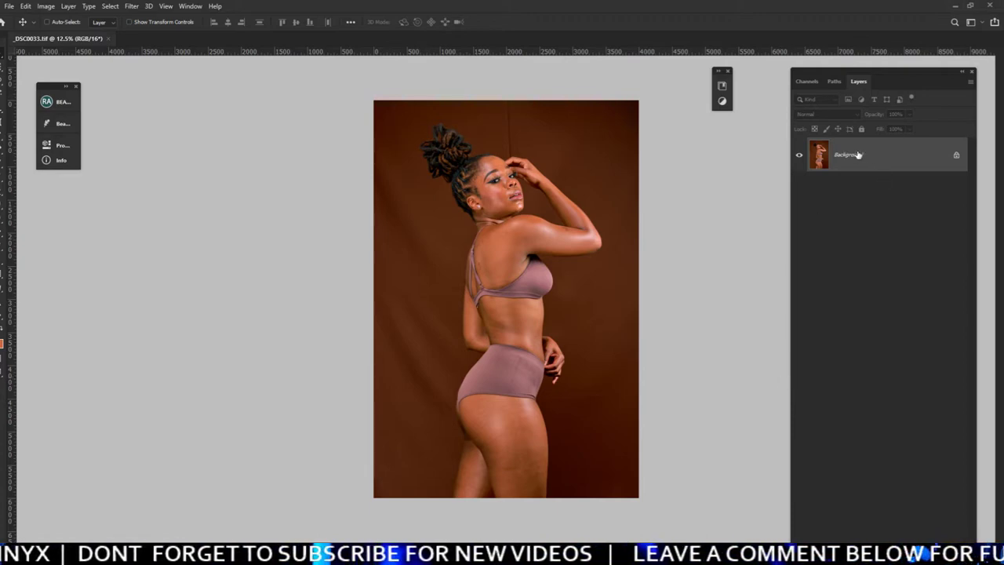
Duplicate the Background layer of _DSC0033.tif into a new Layer 1 with Ctrl+J.
key("ctrl+j")
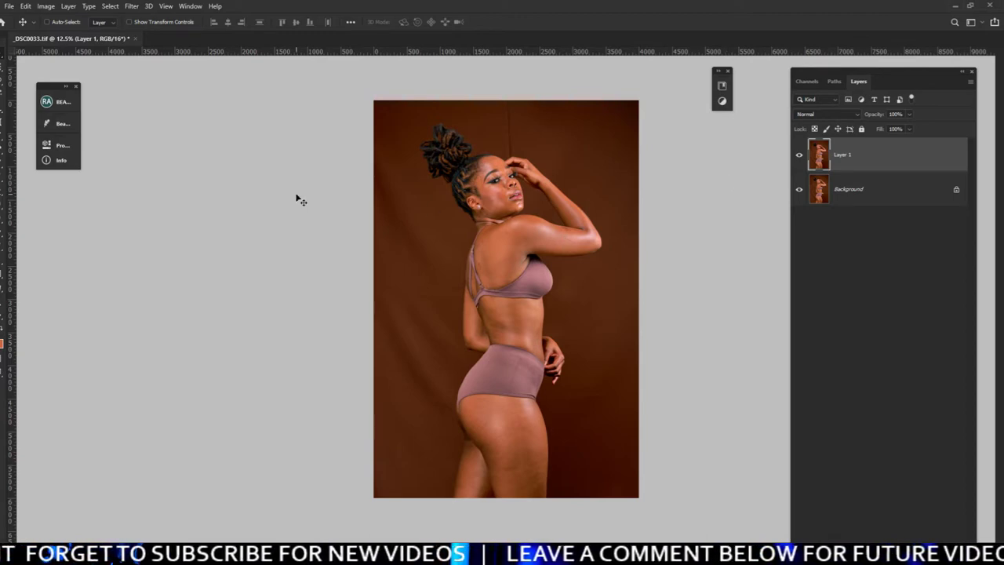
Start a crop set to Original Ratio, then clear the fixed crop proportions.
left_click(4, 117)
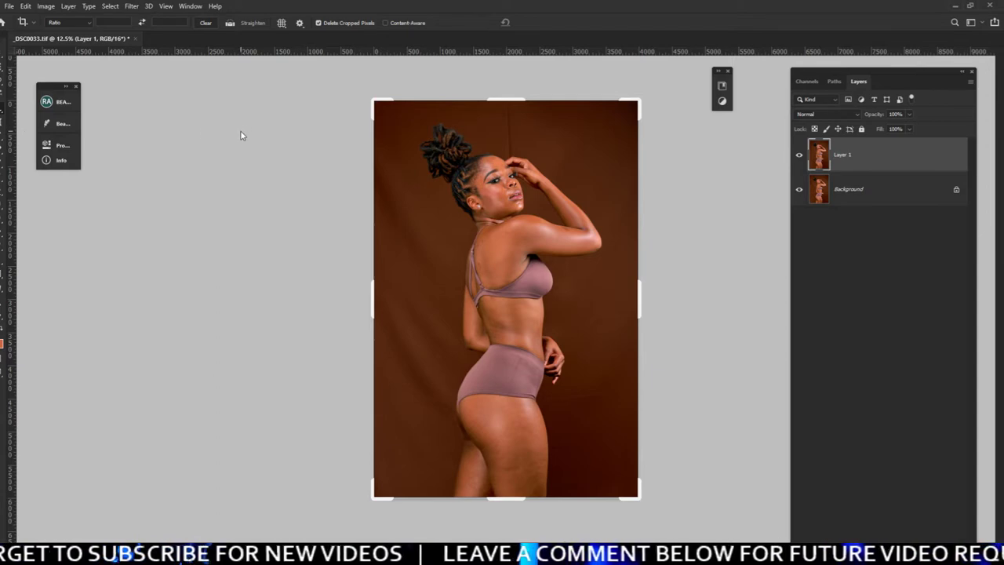
left_click(59, 24)
left_click(59, 23)
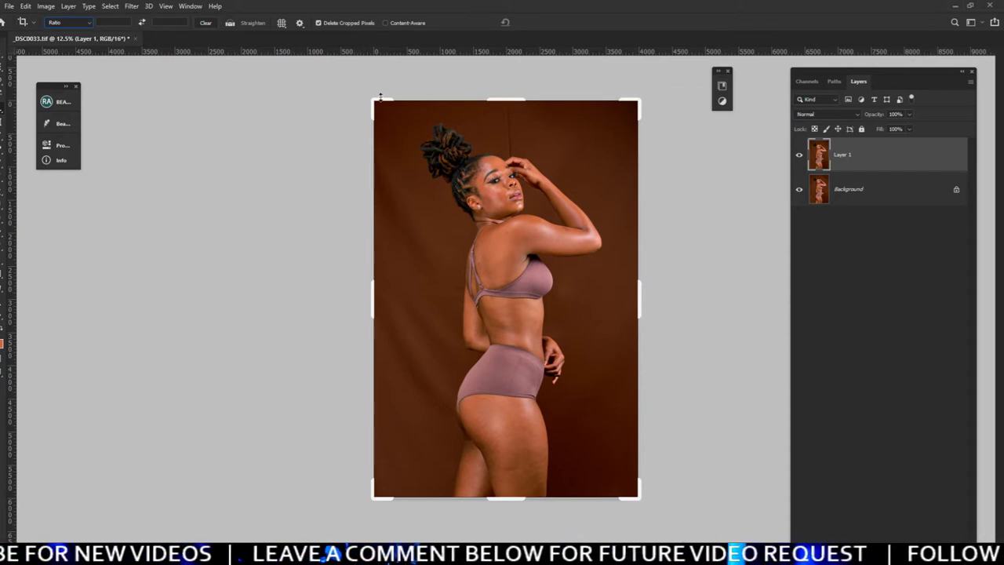
left_click(61, 23)
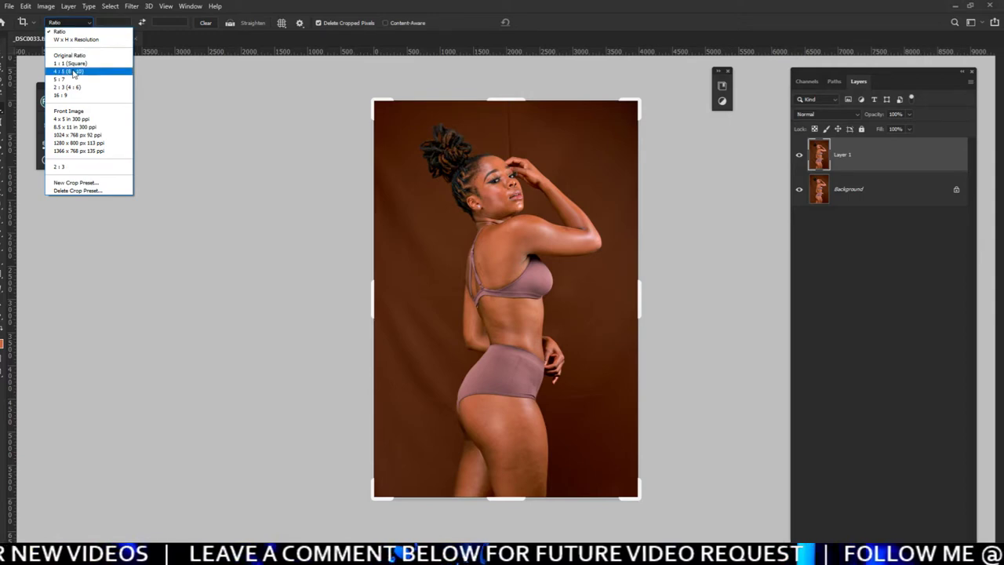
left_click(73, 57)
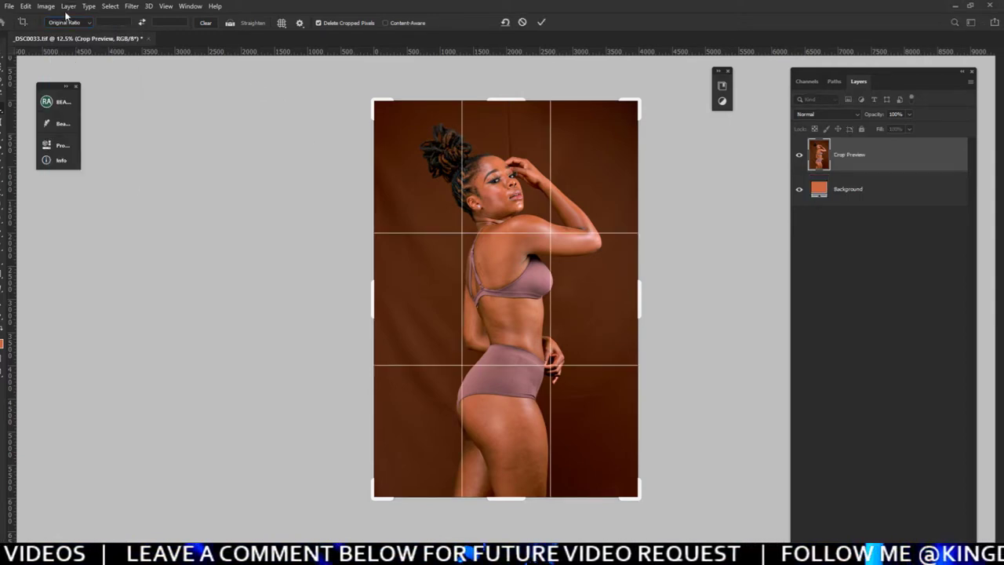
left_click(201, 24)
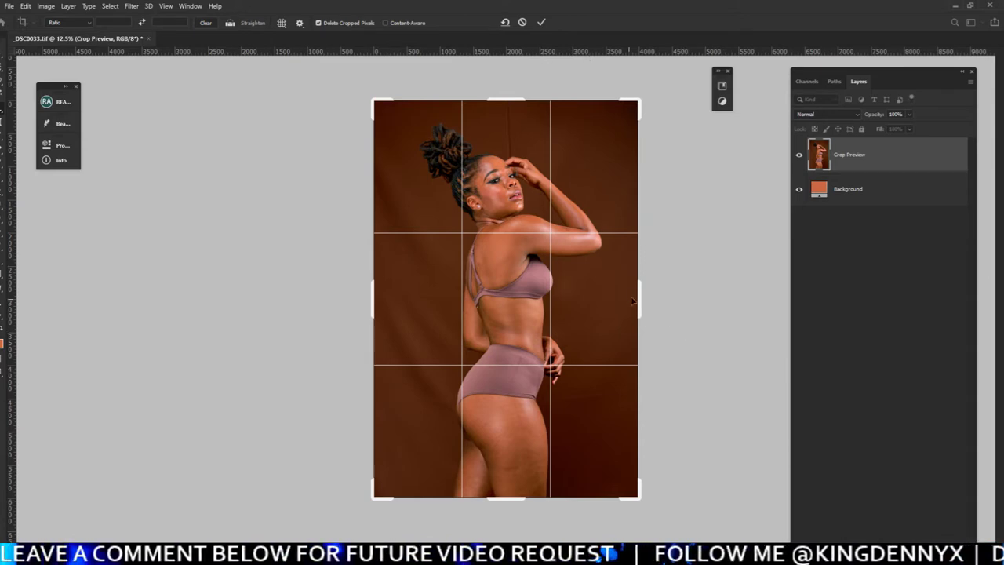
Extend the crop box past the photo's left and right edges and commit the widened crop.
left_click_drag(638, 301, 658, 301)
left_click_drag(355, 302, 336, 304)
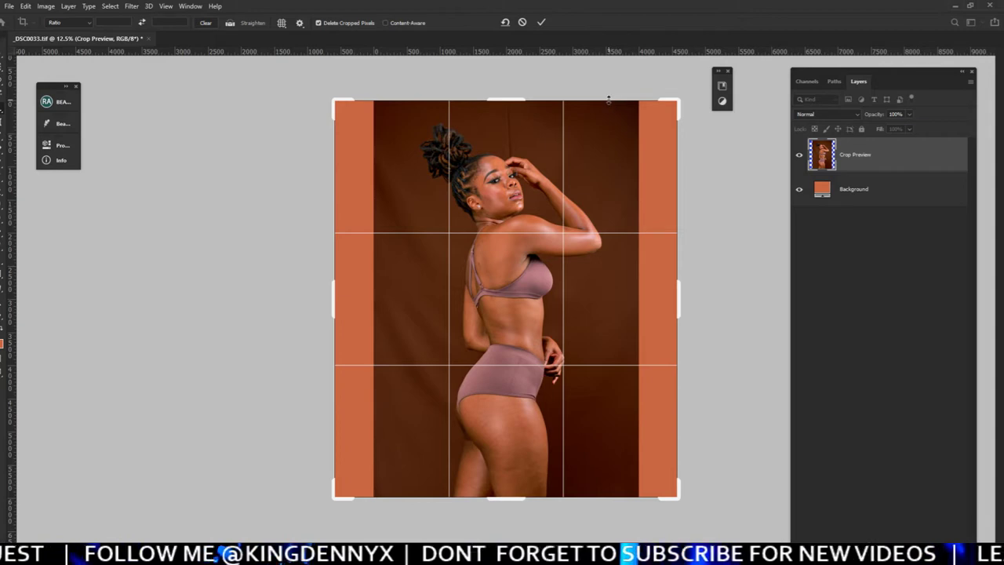
left_click(539, 23)
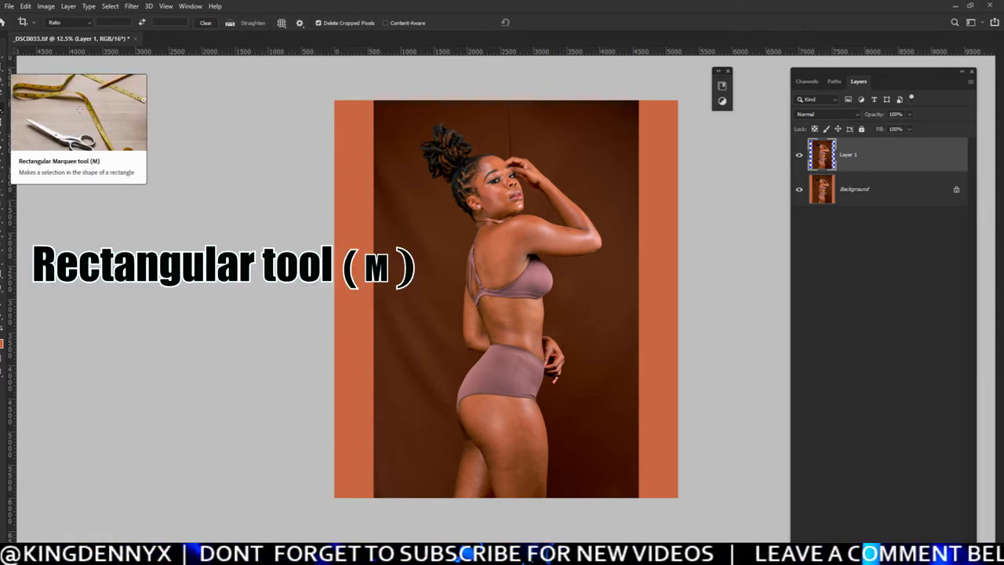
Marquee-select the left orange strip (744 × 6000 px), reaching slightly into the backdrop.
key("m")
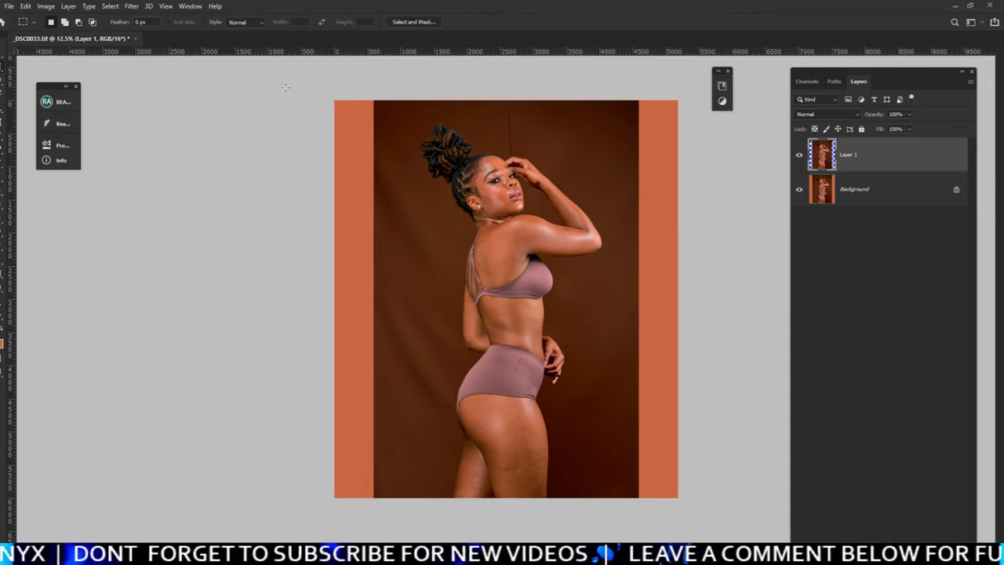
left_click_drag(329, 90, 383, 514)
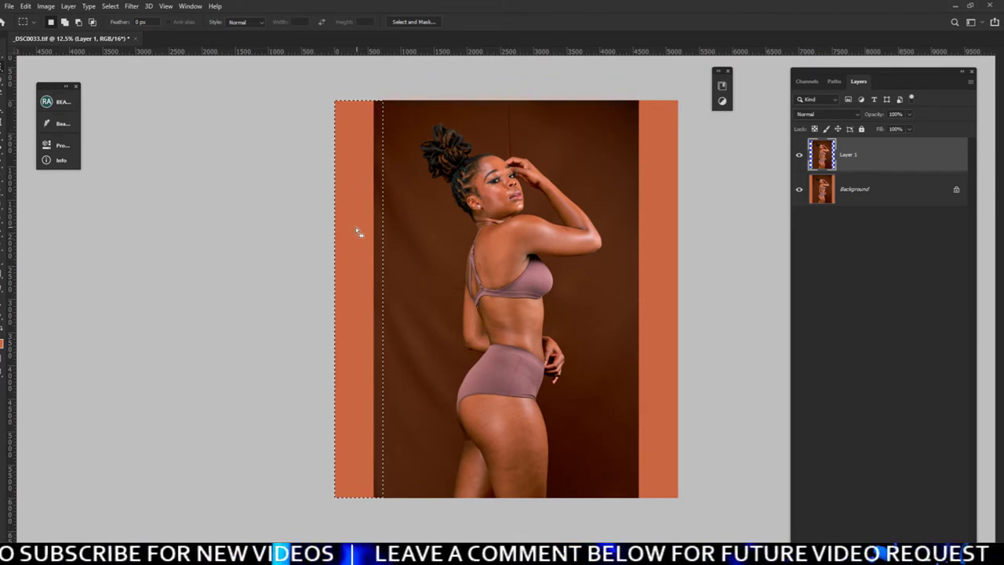
right_click(346, 300)
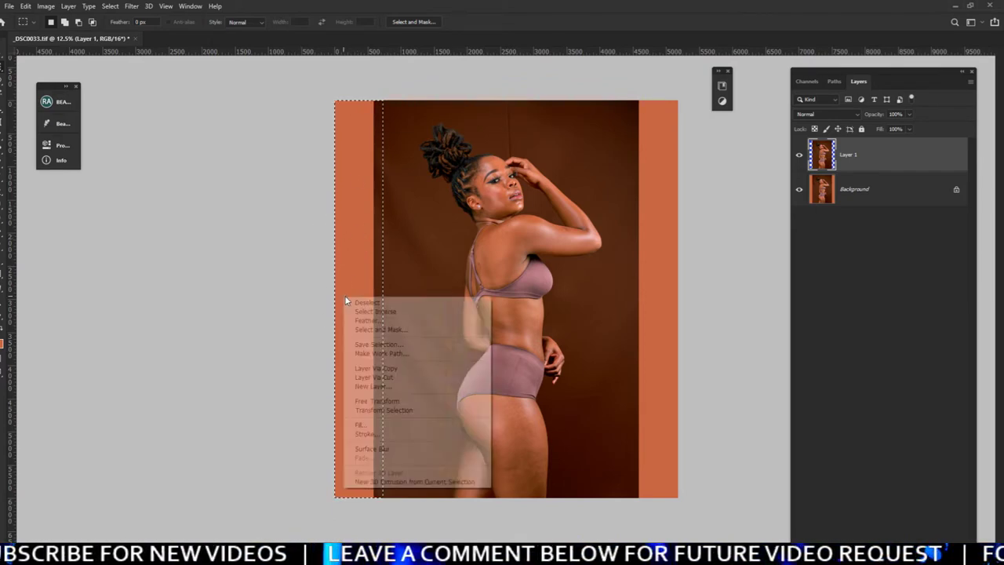
Fill the left strip selection using Content-Aware contents.
left_click(359, 425)
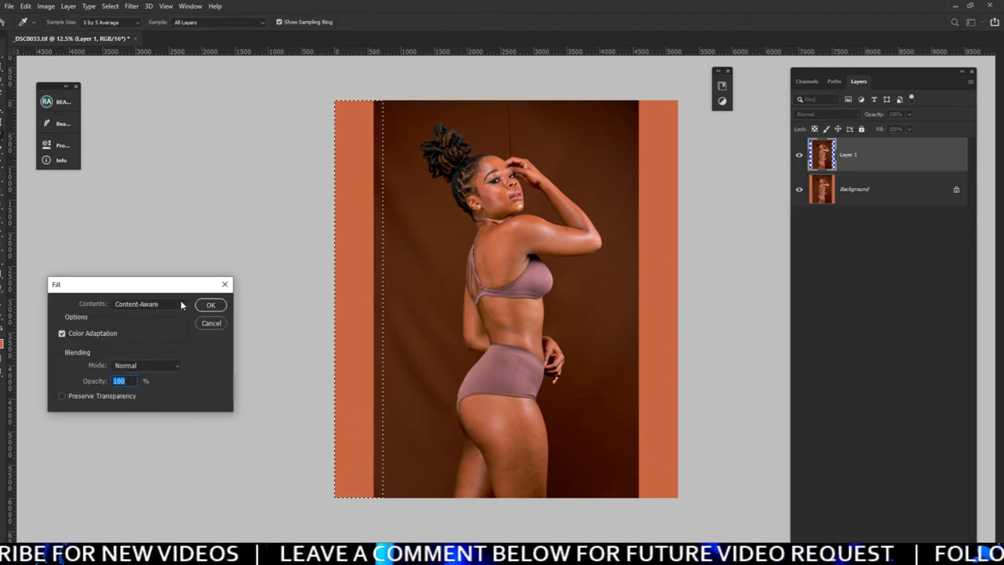
left_click(142, 304)
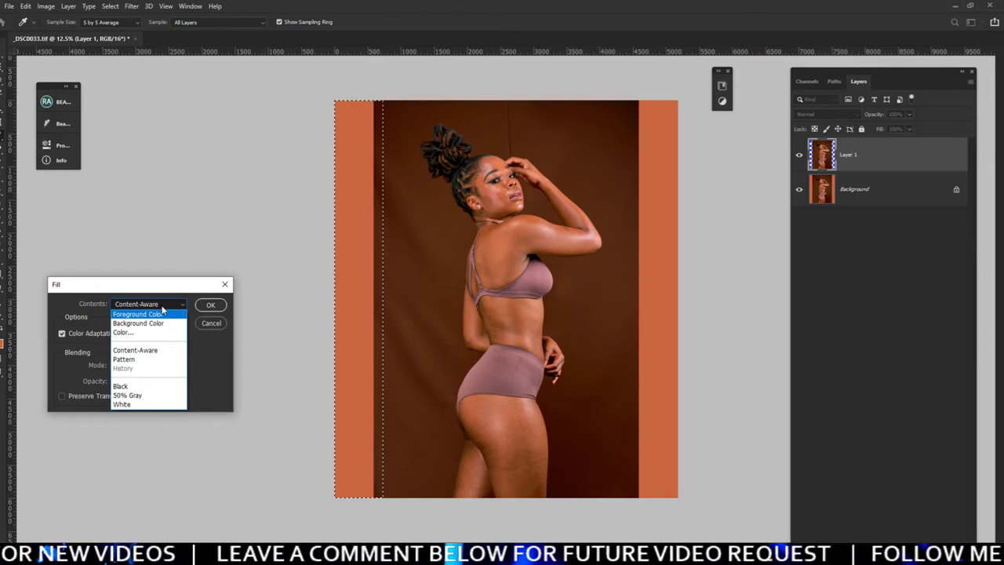
left_click(148, 350)
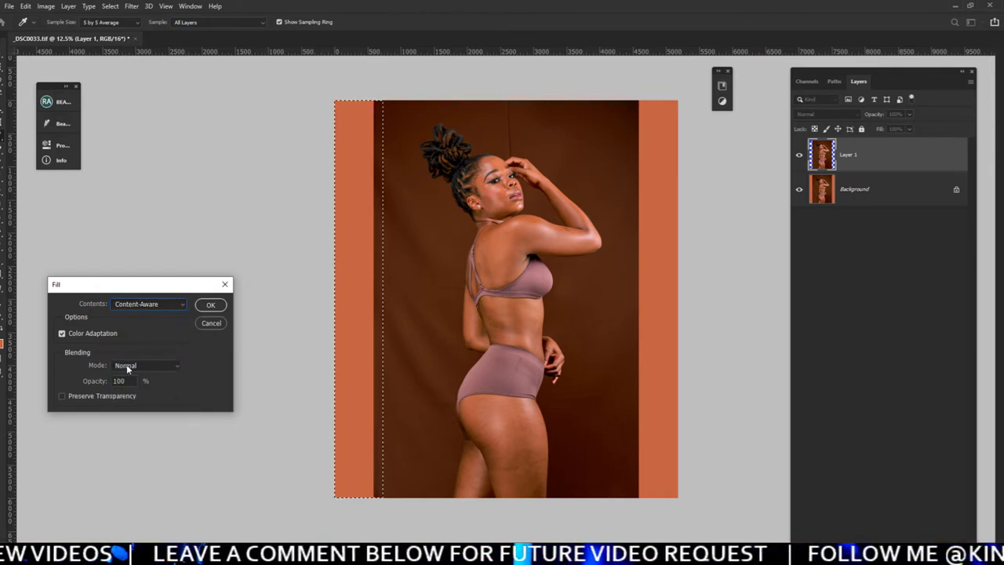
left_click_drag(149, 284, 200, 256)
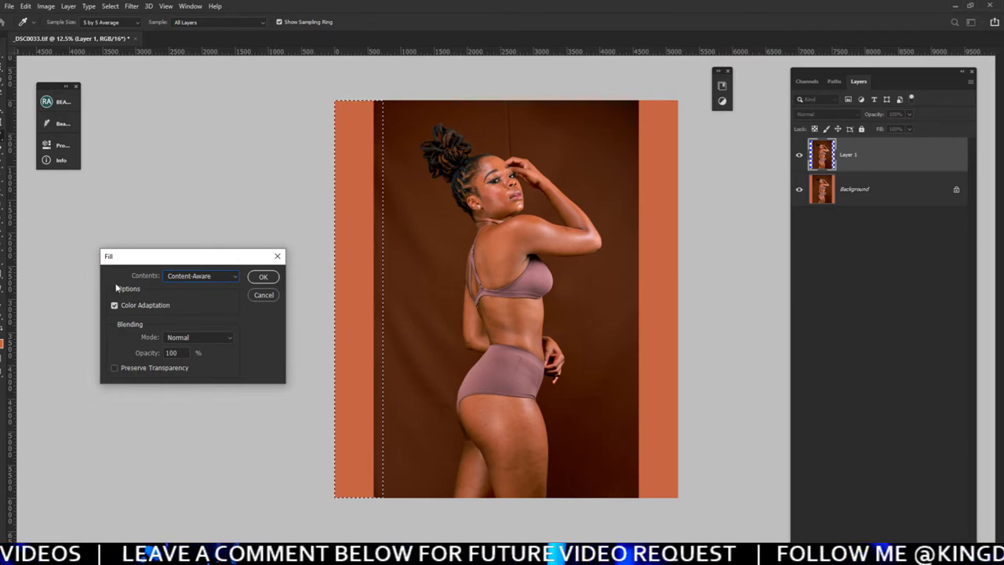
left_click(262, 291)
key("m")
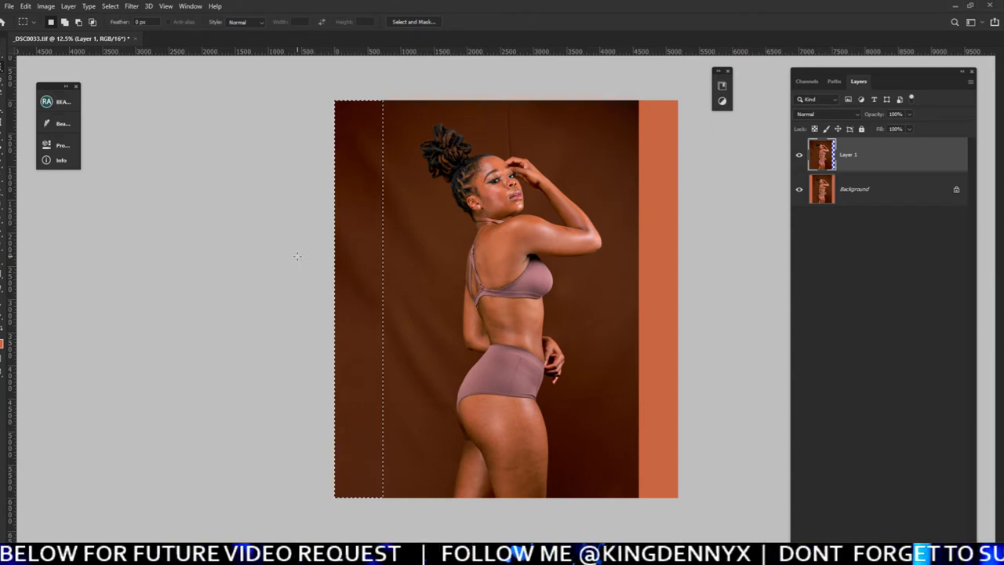
Deselect and zoom in to inspect the filled left backdrop.
key("ctrl+d")
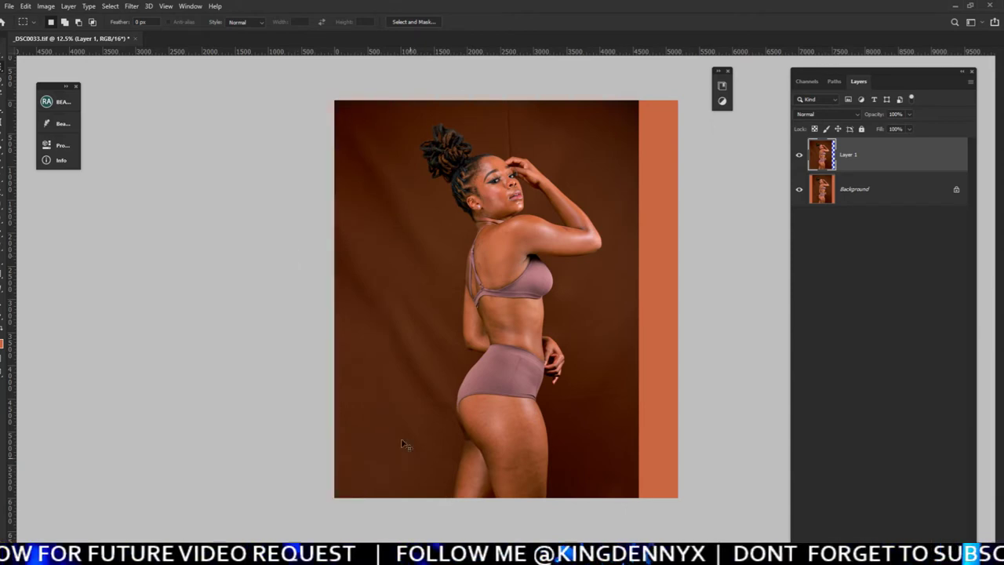
key("ctrl+plus")
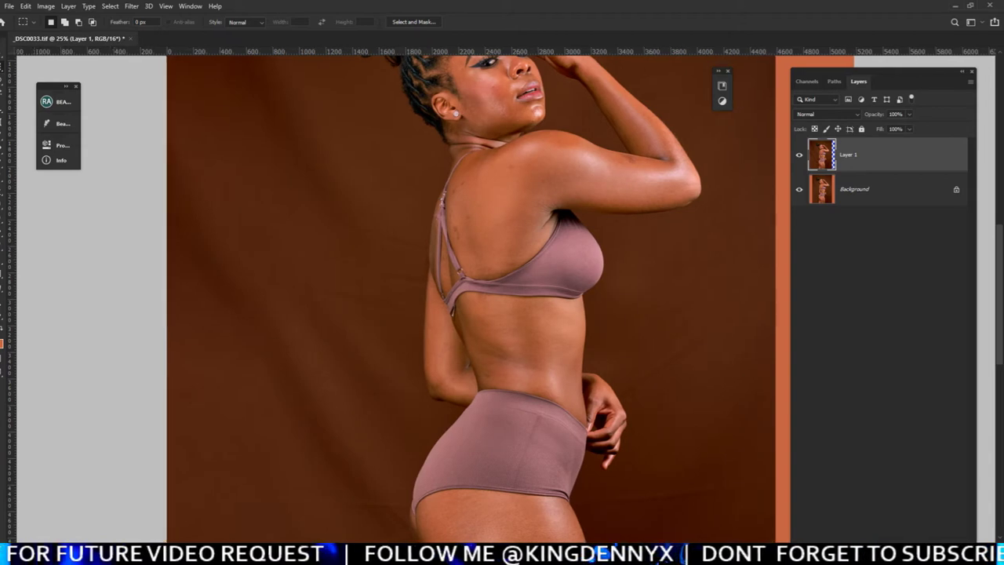
scroll(470, 298, "left", 5)
key("ctrl+minus")
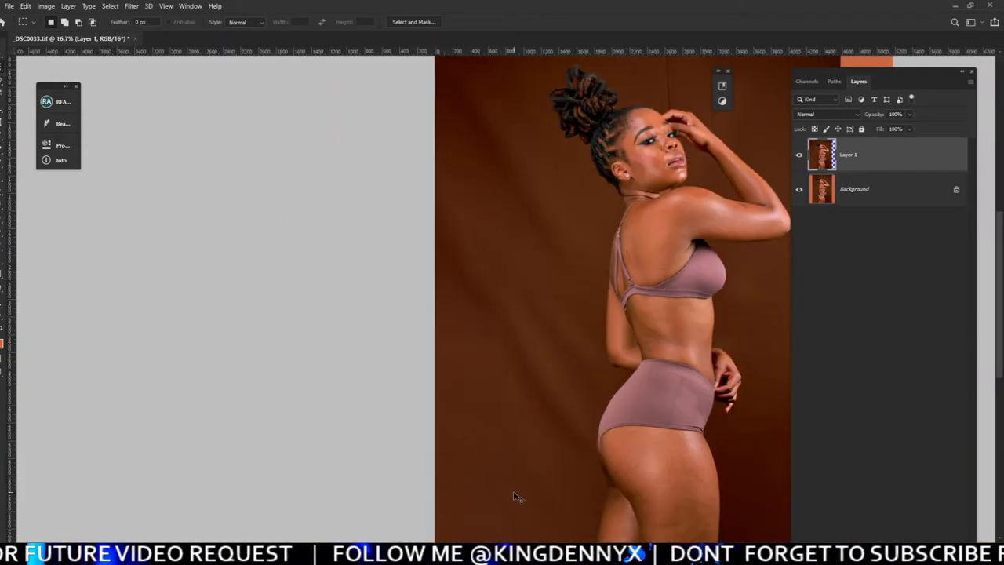
Zoom out to the whole image and marquee-select the empty right orange strip.
scroll(530, 492, "right", 3)
scroll(538, 489, "down", 1)
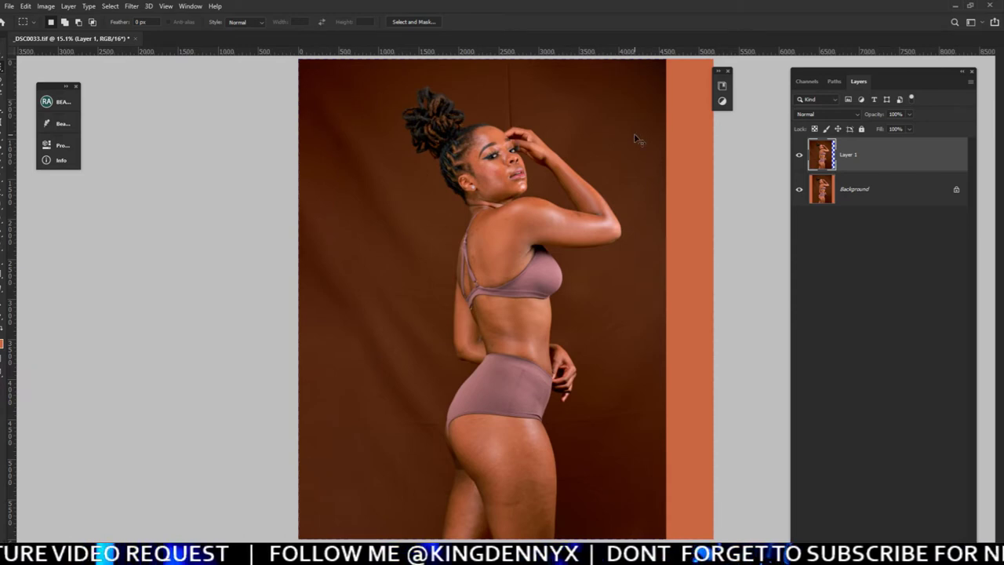
key("ctrl+minus")
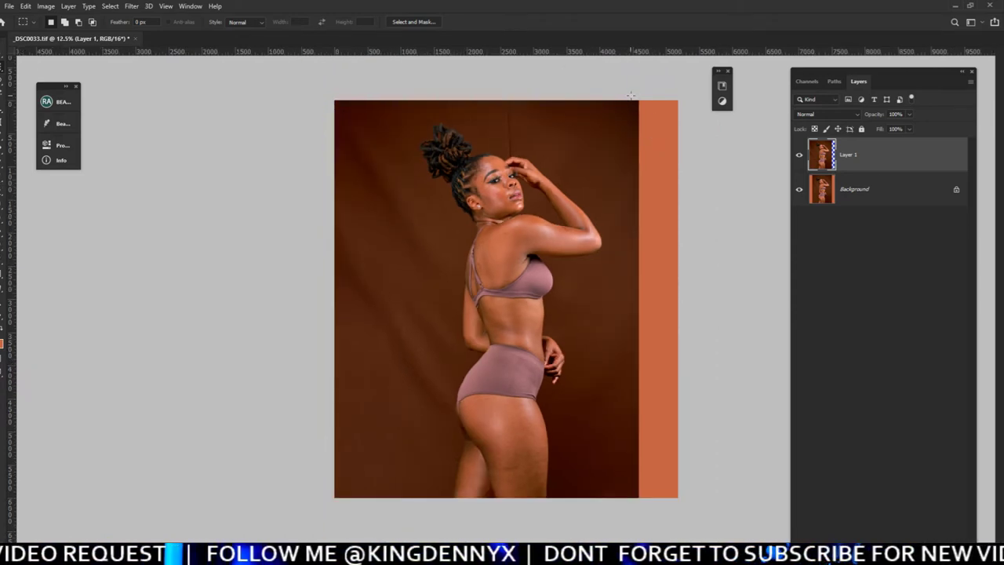
left_click_drag(630, 95, 690, 517)
Content-Aware fill the right strip selection with matching brown backdrop.
right_click(664, 356)
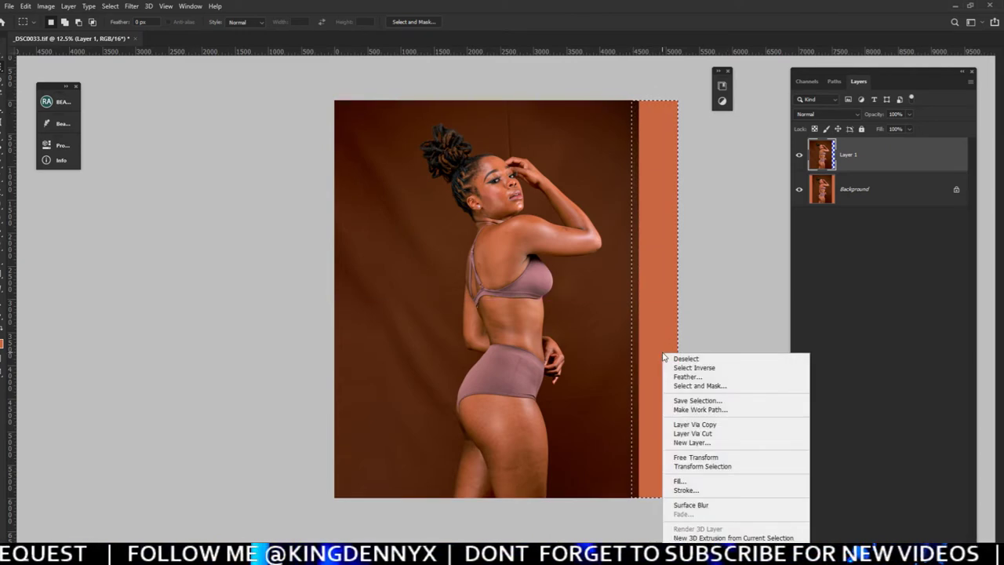
left_click(680, 480)
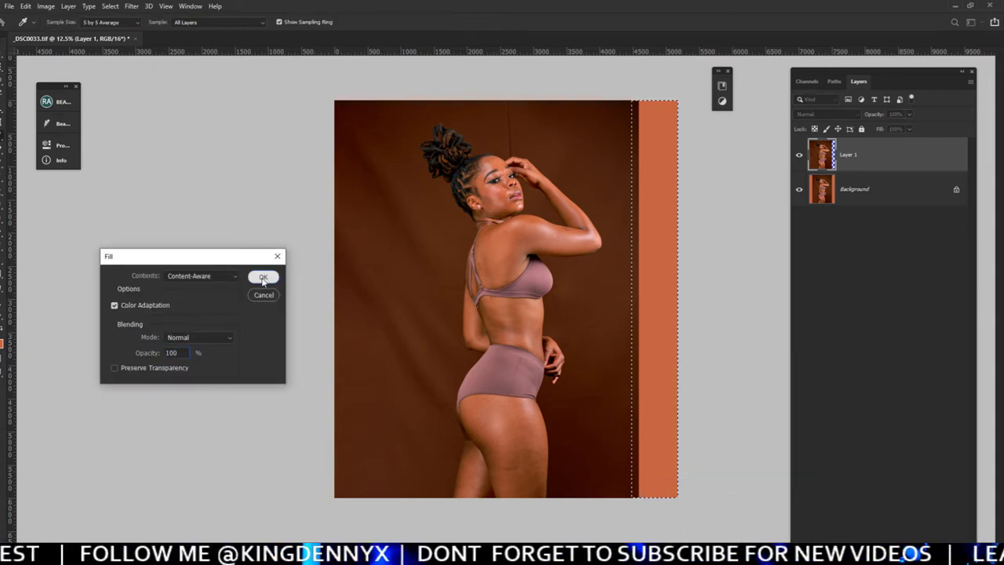
left_click(263, 277)
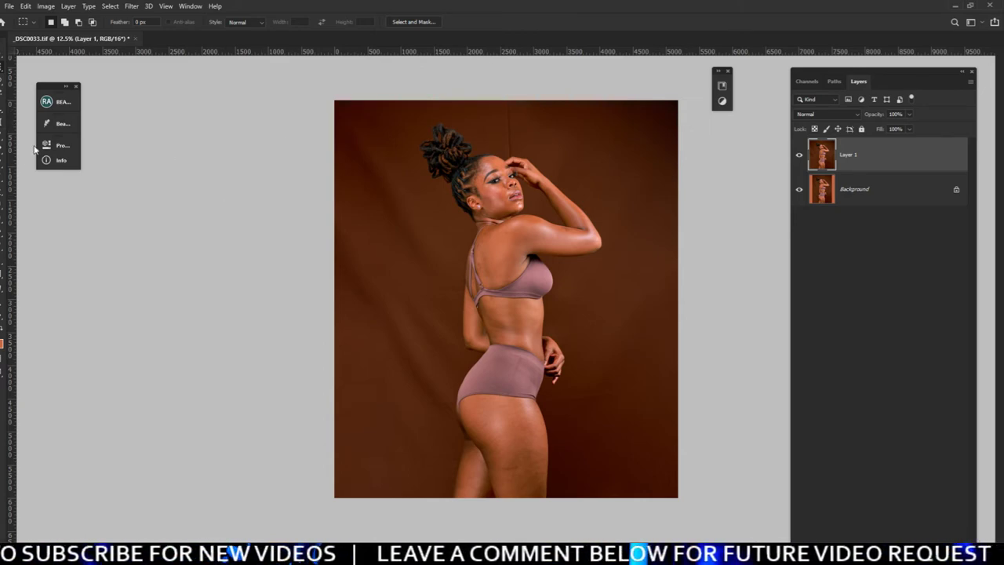
left_click(2, 153)
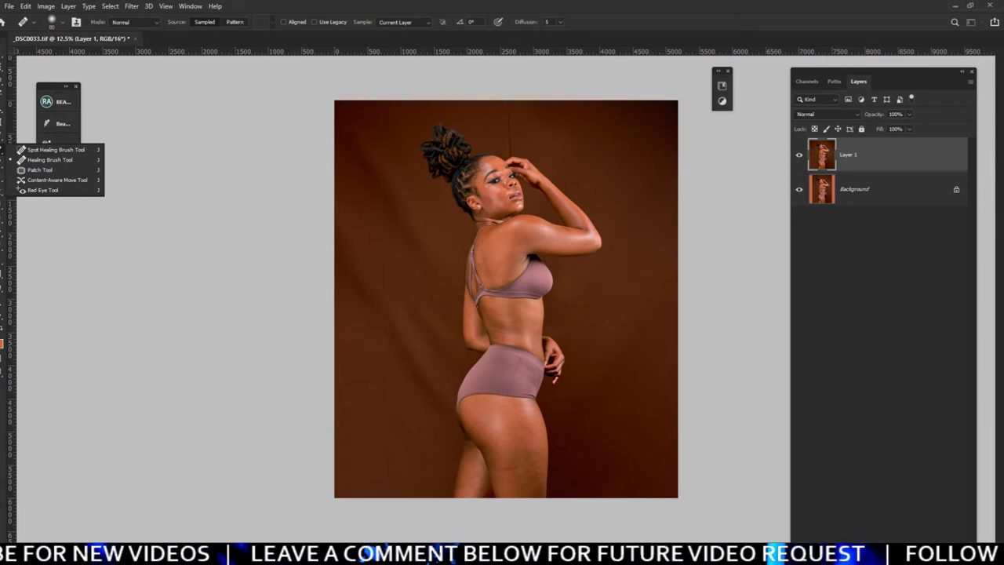
Choose the Patch Tool, then open the Object Selection tool group.
left_click(63, 171)
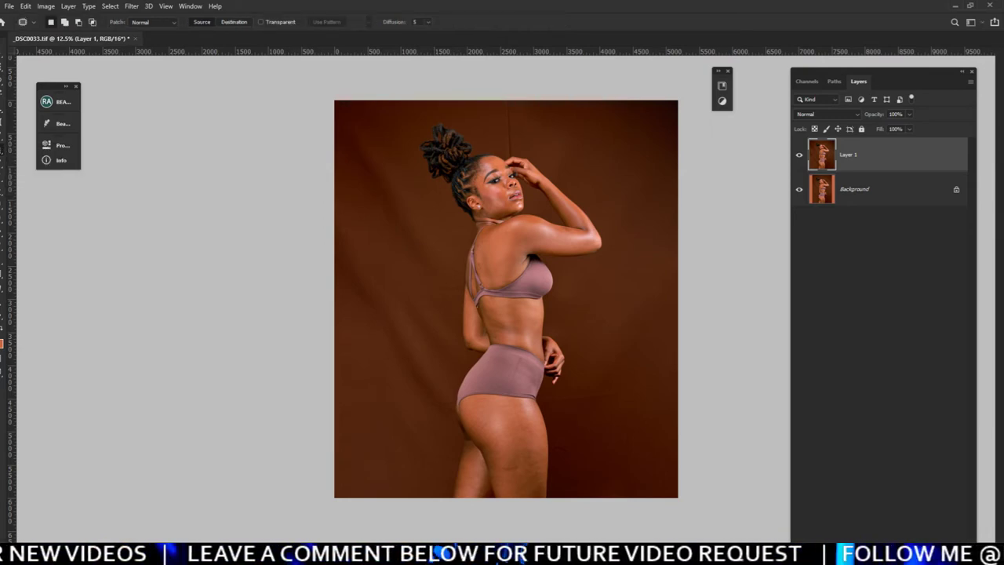
left_click(5, 322)
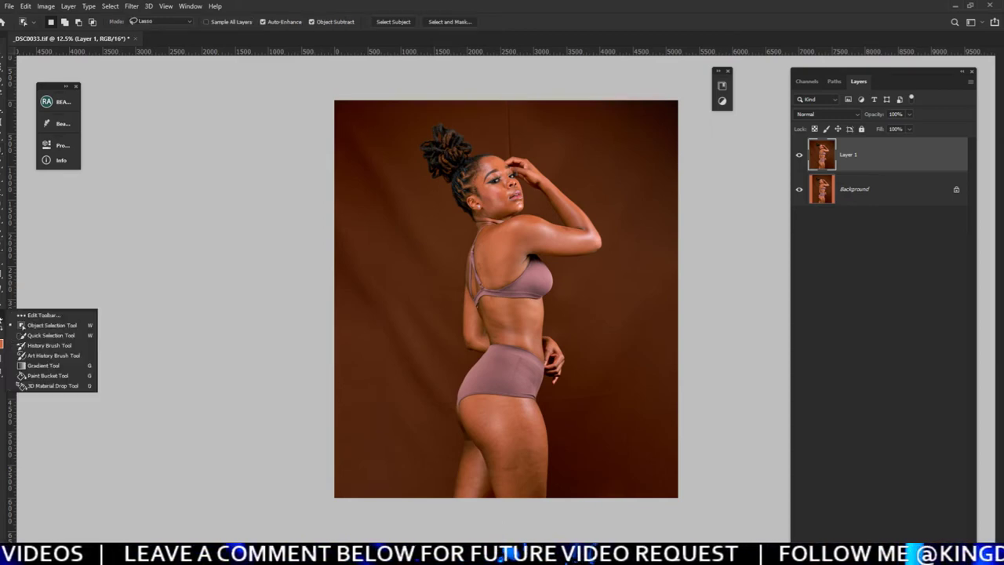
Move the History Brush Tool from Extra Tools into the healing tool group via Edit Toolbar.
left_click(42, 315)
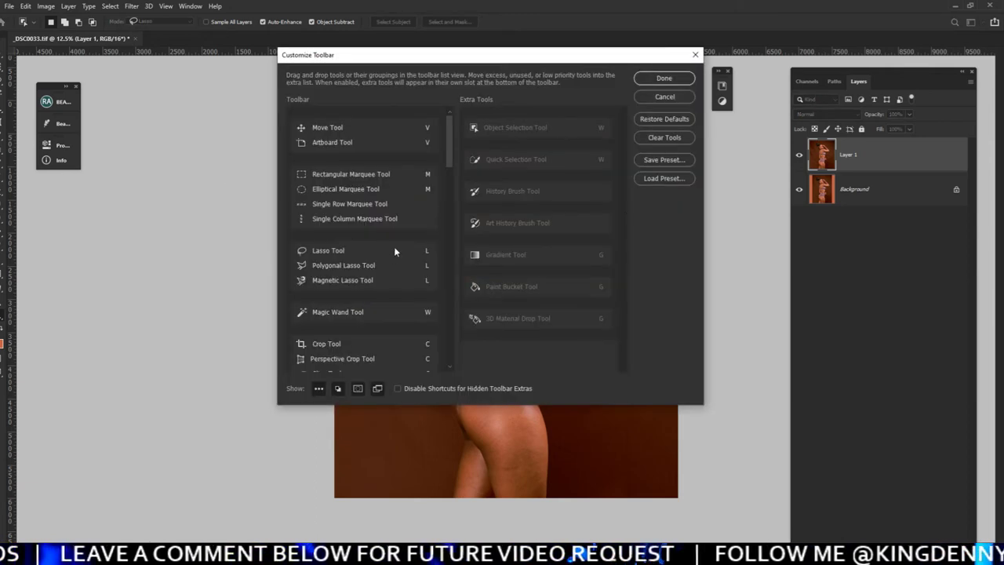
mouse_move(448, 157)
left_mouse_down()
mouse_move(459, 271)
mouse_move(461, 223)
left_mouse_up()
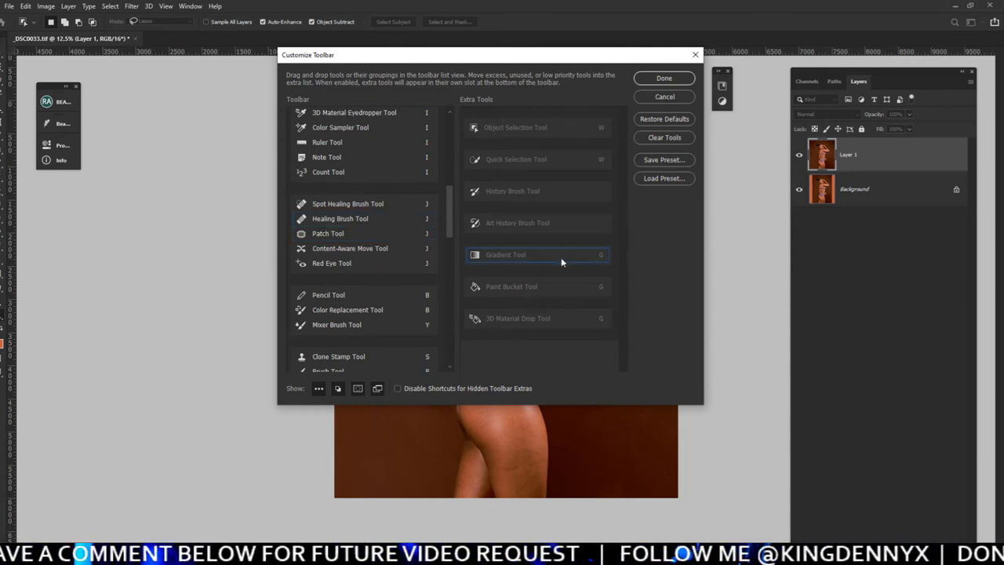
left_click_drag(576, 191, 408, 271)
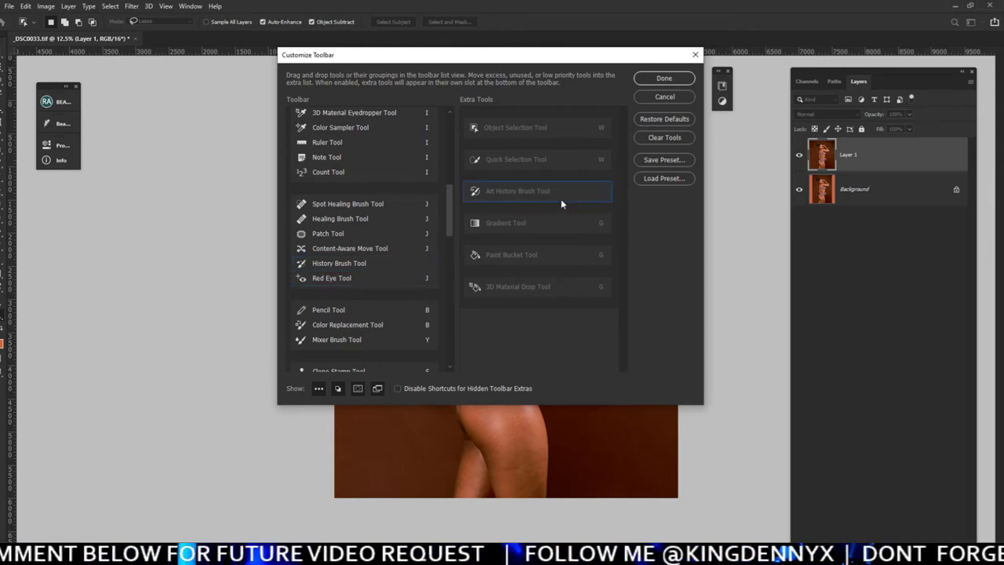
left_click(664, 80)
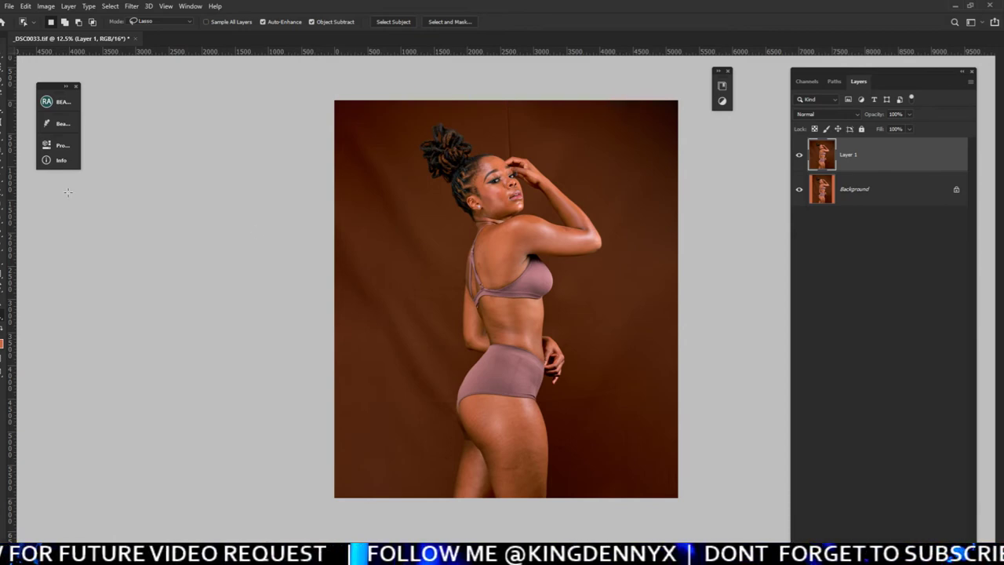
Select the Patch Tool and zoom to 33.3% on the backdrop seam above the head.
key("j")
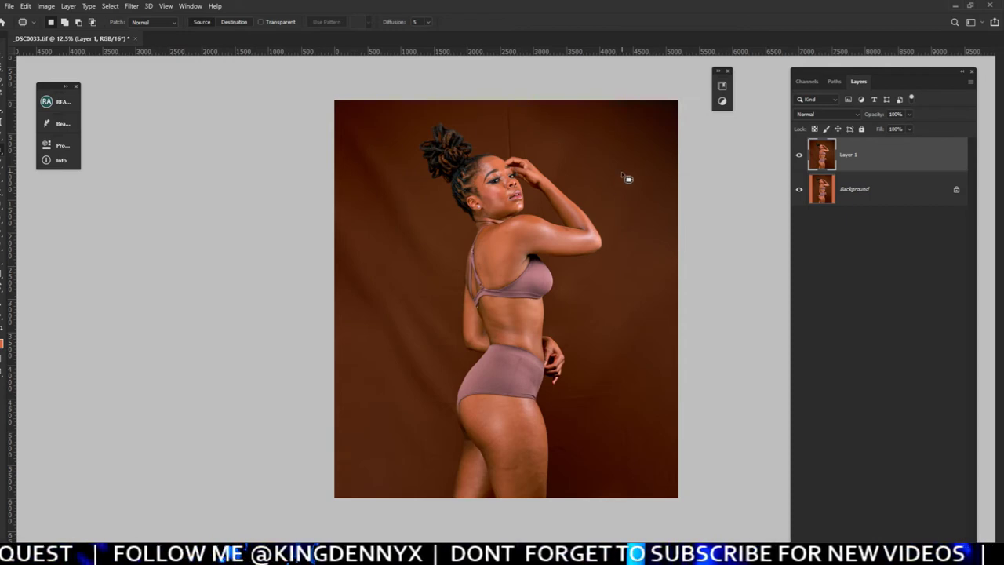
key("ctrl+plus")
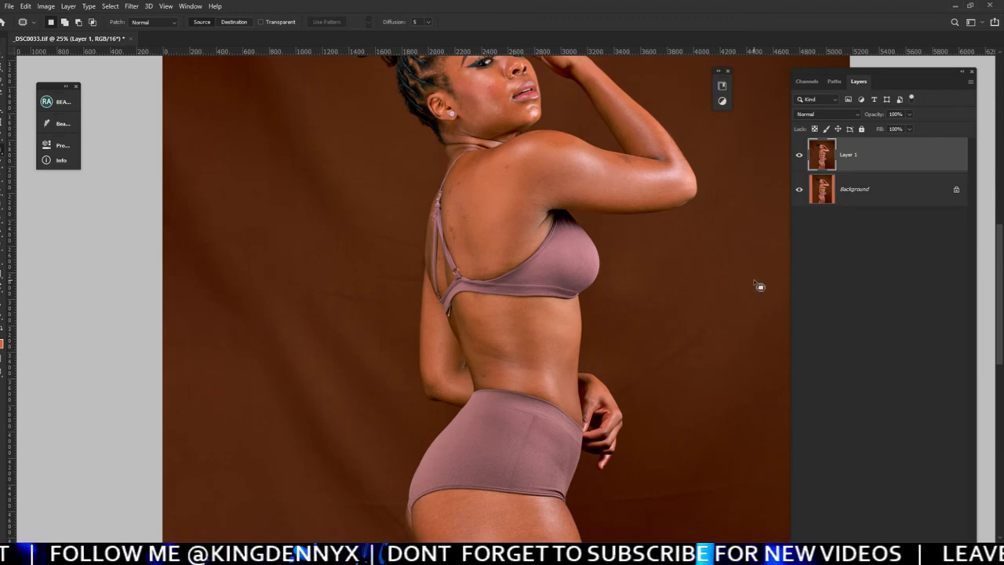
left_click_drag(758, 285, 740, 397)
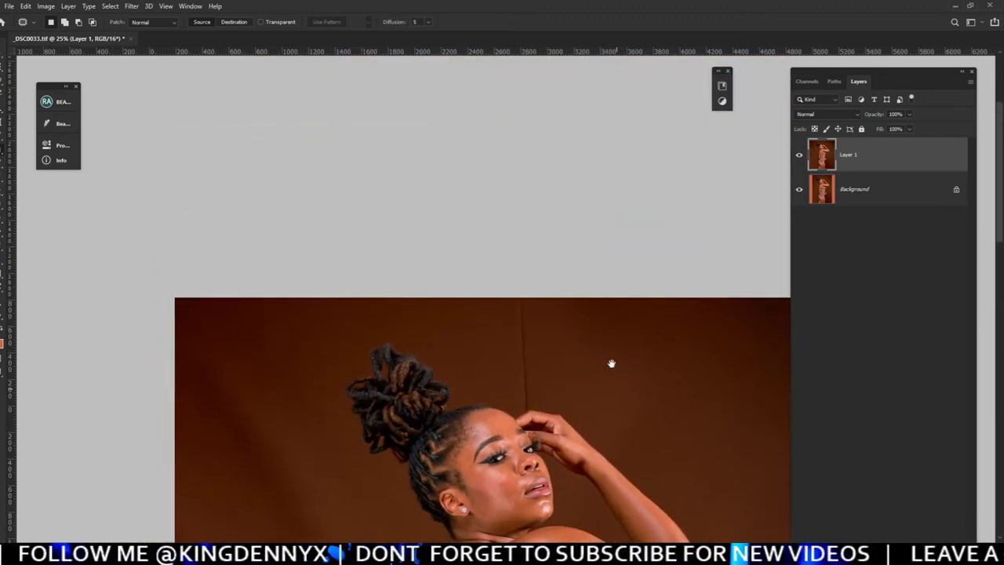
key("ctrl+plus")
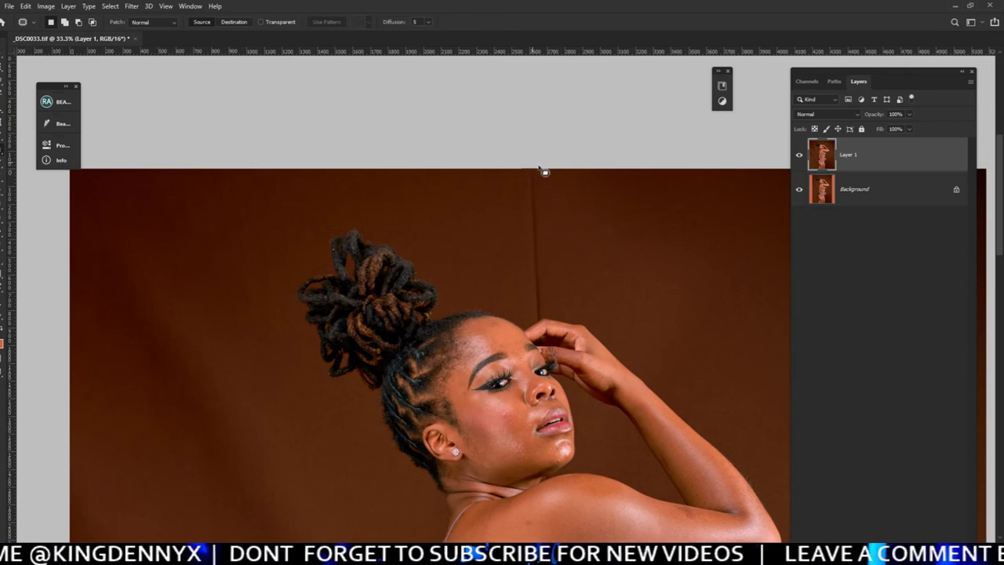
Patch the vertical backdrop seam above the head with clean backdrop from the right, then compare against the original.
mouse_move(552, 276)
left_mouse_down()
mouse_move(530, 278)
mouse_move(520, 196)
mouse_move(535, 169)
left_mouse_up()
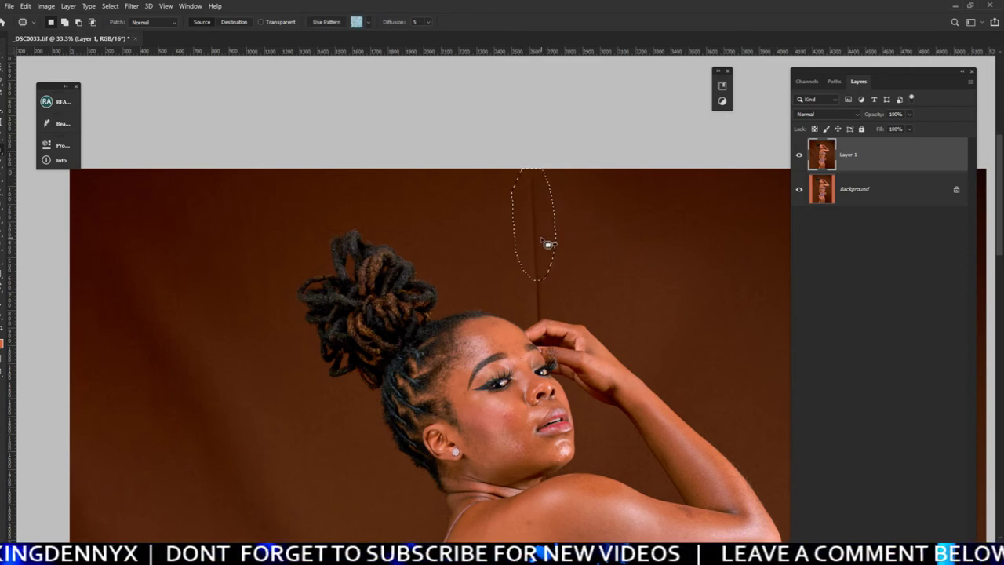
left_click_drag(545, 240, 676, 271)
key("ctrl+d")
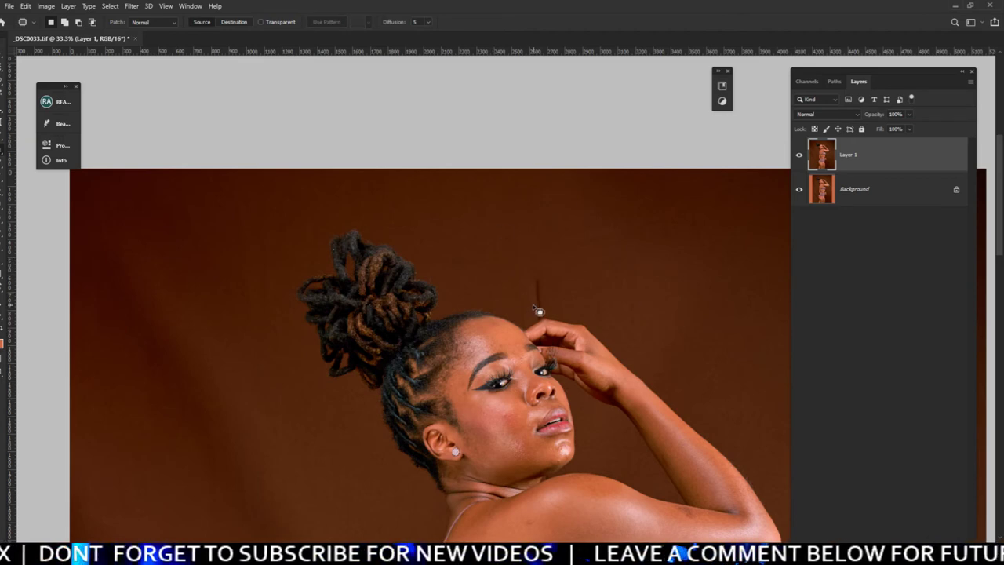
left_click(799, 156)
left_click(799, 156)
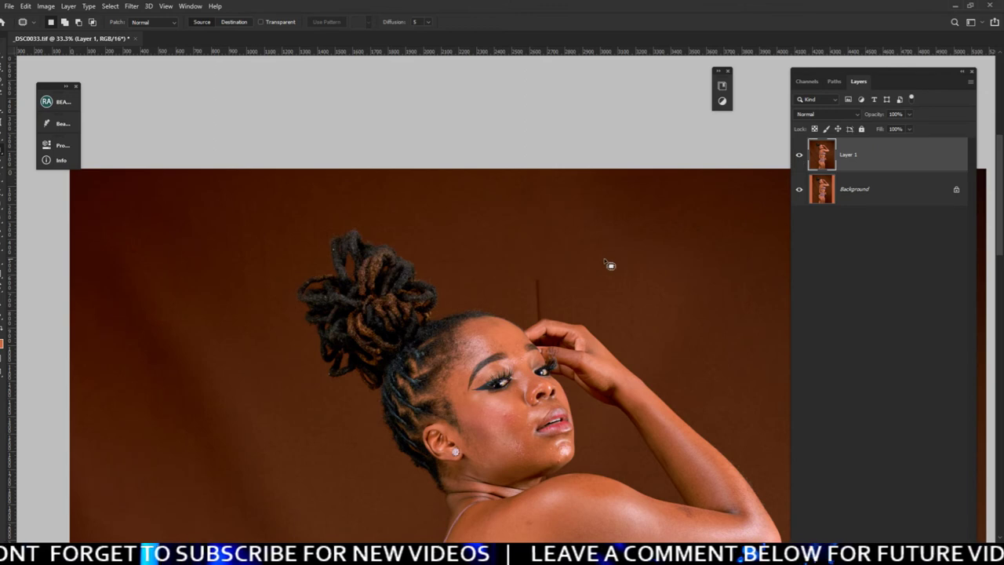
Outline the leftover stray strand near the head and bring the whole figure into view.
mouse_move(518, 280)
left_mouse_down()
mouse_move(551, 284)
mouse_move(559, 317)
mouse_move(545, 330)
mouse_move(535, 303)
mouse_move(665, 280)
left_mouse_up()
scroll(695, 315, "left", 5)
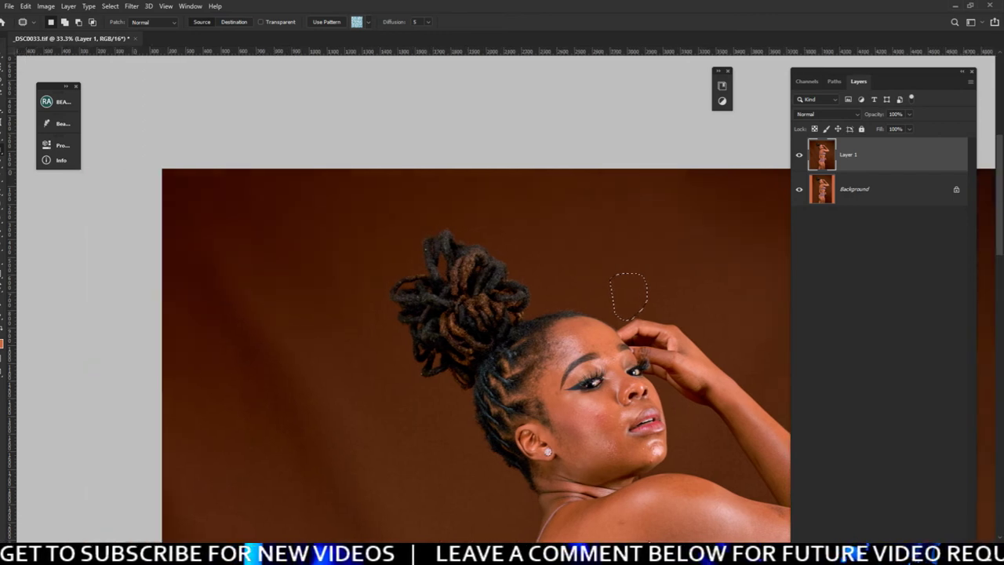
scroll(510, 313, "down", 2)
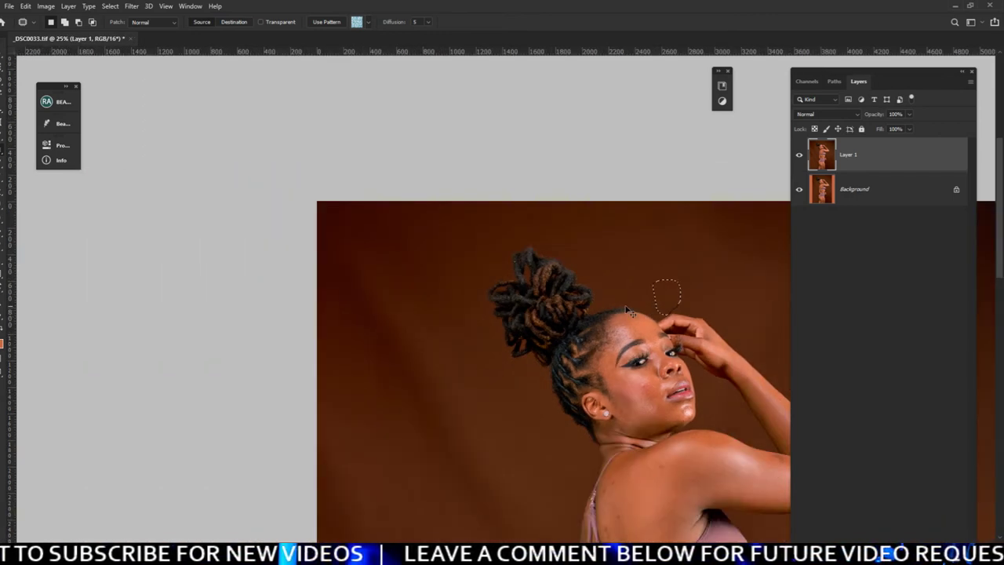
left_click_drag(572, 410, 541, 262)
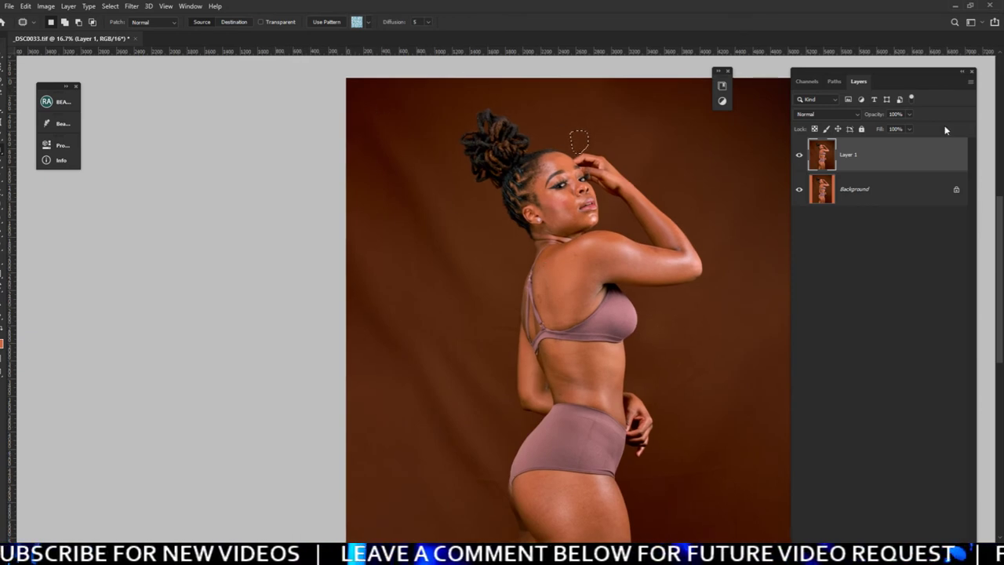
With the Layers panel collapsed, patch the wrinkles at the backdrop's top-left corner and left of the model.
left_click(962, 72)
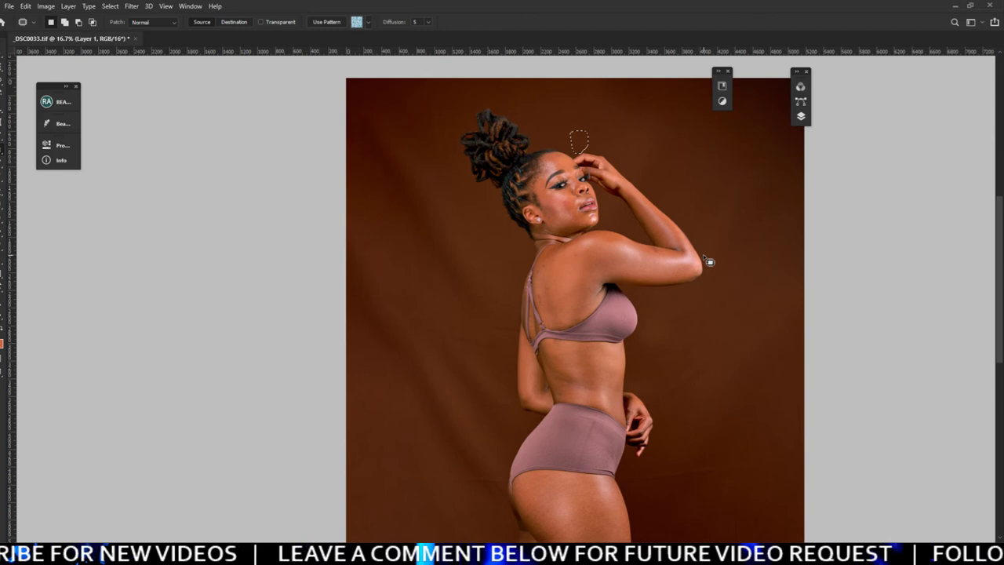
scroll(704, 260, "down", 1)
mouse_move(301, 81)
left_mouse_down()
mouse_move(330, 84)
mouse_move(356, 107)
mouse_move(364, 172)
mouse_move(327, 170)
mouse_move(293, 108)
mouse_move(575, 120)
mouse_move(612, 136)
left_mouse_up()
key("ctrl+d")
mouse_move(344, 179)
left_mouse_down()
mouse_move(357, 146)
mouse_move(399, 170)
mouse_move(420, 227)
mouse_move(396, 256)
mouse_move(360, 222)
mouse_move(564, 133)
mouse_move(619, 137)
left_mouse_up()
key("ctrl+d")
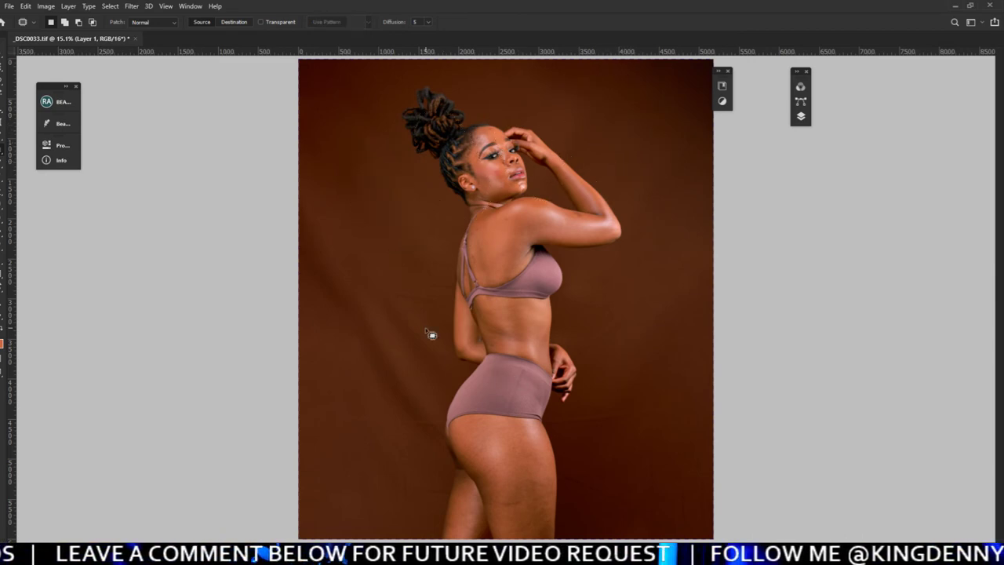
Patch another wrinkled left-backdrop area with clean backdrop from the right, then outline more upper-left and lower-left creases.
mouse_move(298, 213)
left_mouse_down()
mouse_move(353, 327)
mouse_move(300, 310)
left_mouse_up()
mouse_move(356, 253)
left_mouse_down()
mouse_move(584, 283)
mouse_move(644, 303)
left_mouse_up()
mouse_move(323, 163)
left_mouse_down()
mouse_move(381, 228)
mouse_move(319, 211)
mouse_move(407, 199)
left_mouse_up()
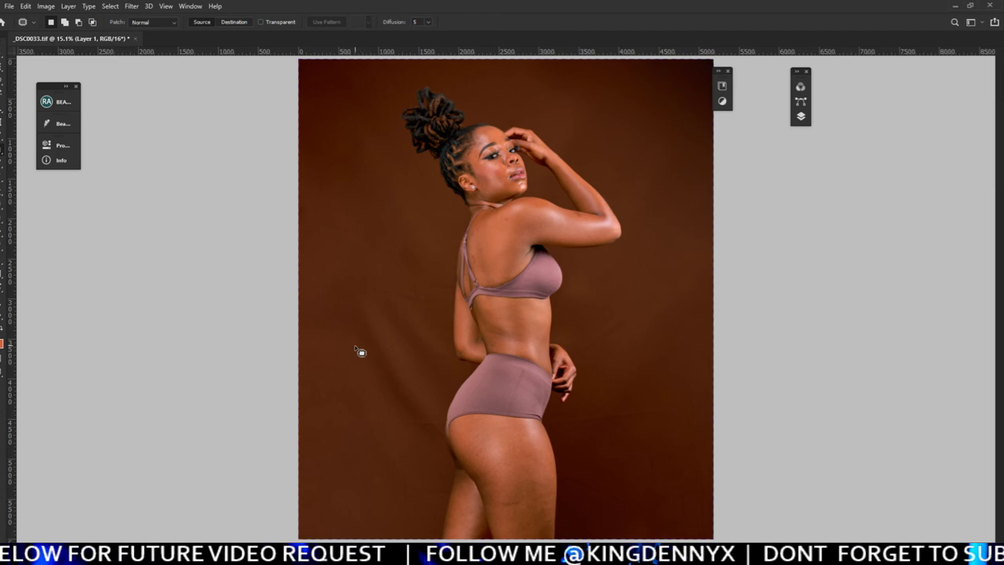
mouse_move(353, 333)
left_mouse_down()
mouse_move(365, 307)
mouse_move(393, 381)
mouse_move(359, 319)
mouse_move(369, 302)
left_mouse_up()
Undo the extra selection, zoom in, and patch the left backdrop crease with clean backdrop above it.
key("ctrl+z")
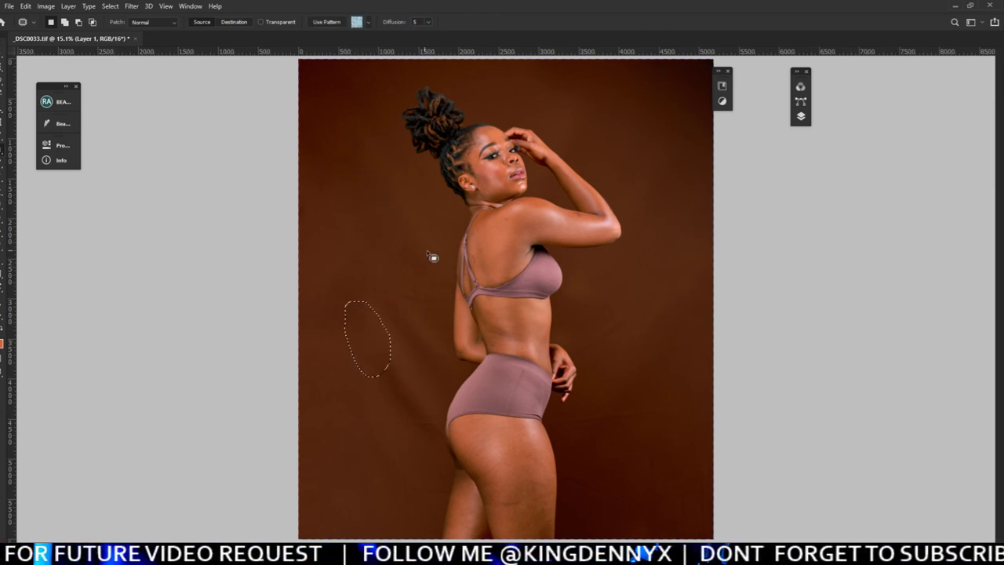
key("ctrl+plus")
key("ctrl+plus")
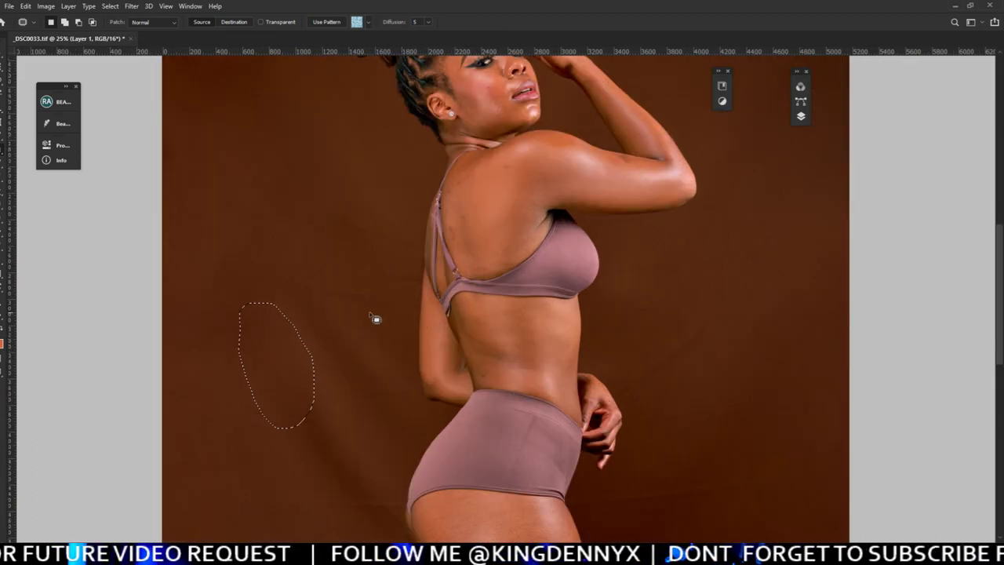
mouse_move(329, 216)
left_mouse_down()
mouse_move(367, 220)
mouse_move(414, 245)
mouse_move(345, 242)
mouse_move(350, 174)
left_mouse_up()
mouse_move(295, 273)
left_mouse_down()
mouse_move(396, 298)
mouse_move(392, 316)
mouse_move(290, 289)
mouse_move(296, 188)
left_mouse_up()
Patch the right and lower-right backdrop creases with clean backdrop, then fit the image on screen.
mouse_move(661, 352)
left_mouse_down()
mouse_move(701, 332)
mouse_move(667, 385)
mouse_move(626, 397)
mouse_move(716, 282)
left_mouse_up()
mouse_move(650, 487)
left_mouse_down()
mouse_move(732, 476)
mouse_move(738, 493)
left_mouse_up()
left_click_drag(581, 507, 580, 506)
left_click_drag(666, 490, 726, 319)
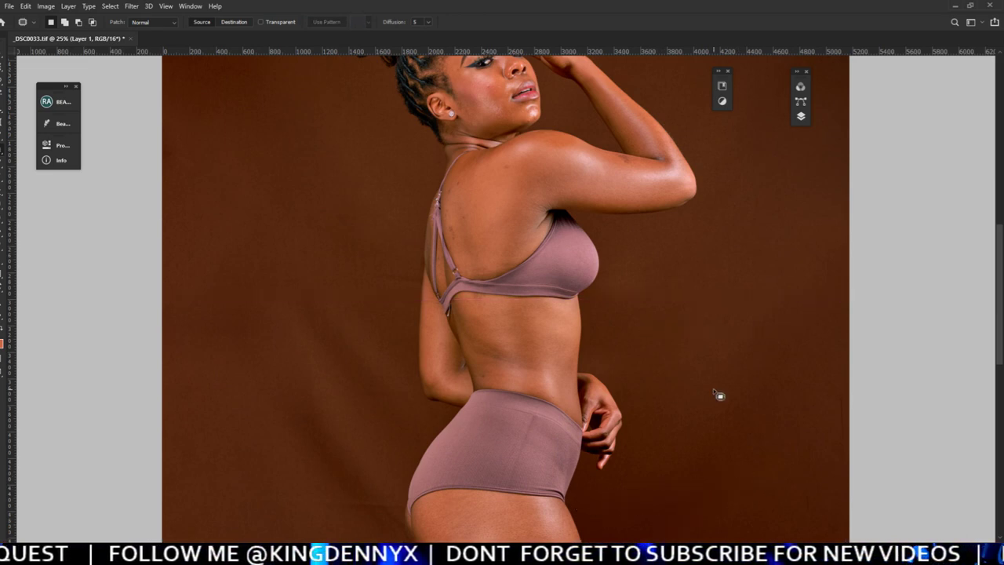
key("ctrl+0")
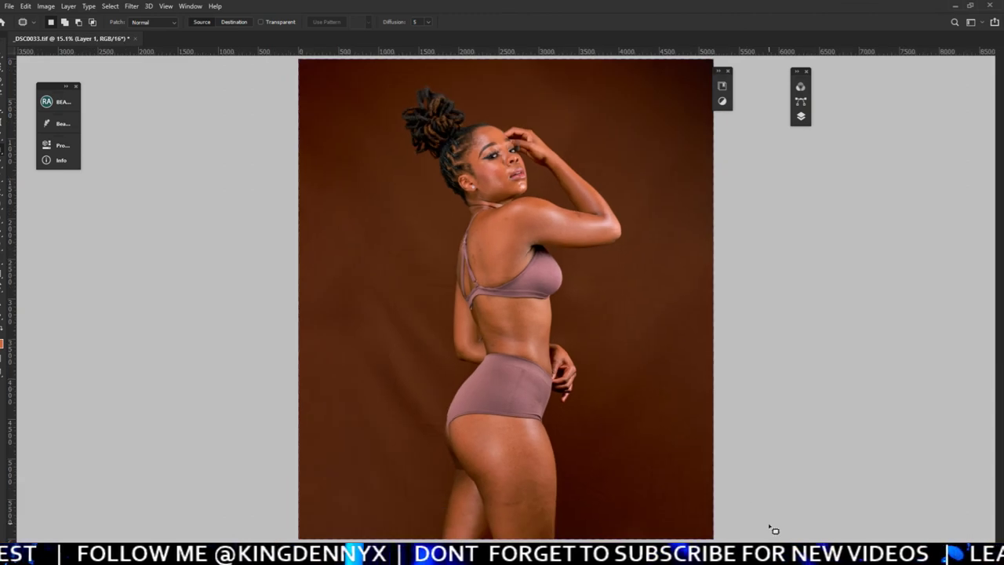